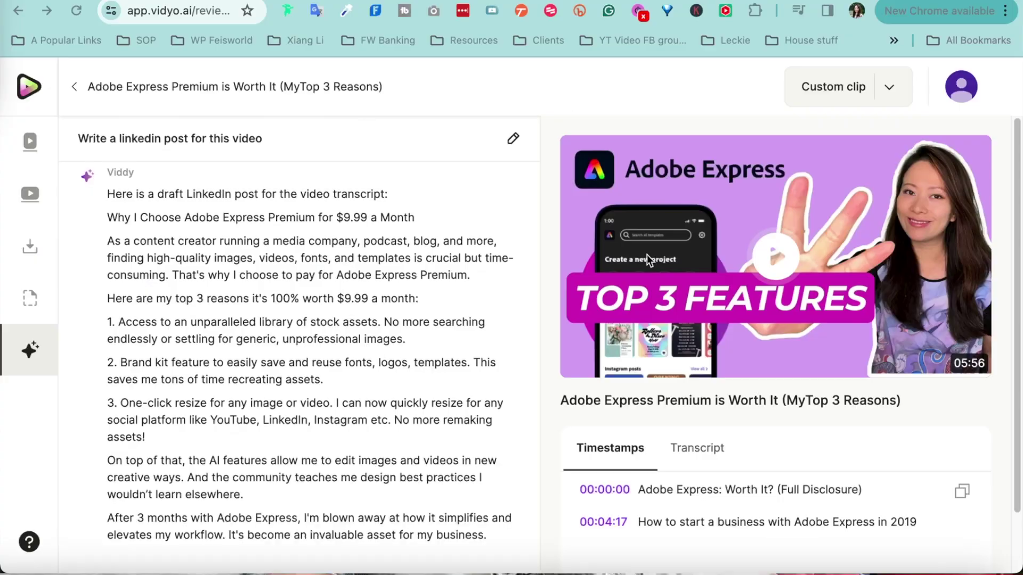
Step: Read through the drafted LinkedIn post and the three new video ideas generated for the Adobe Express video
scroll(298, 319, down, 1)
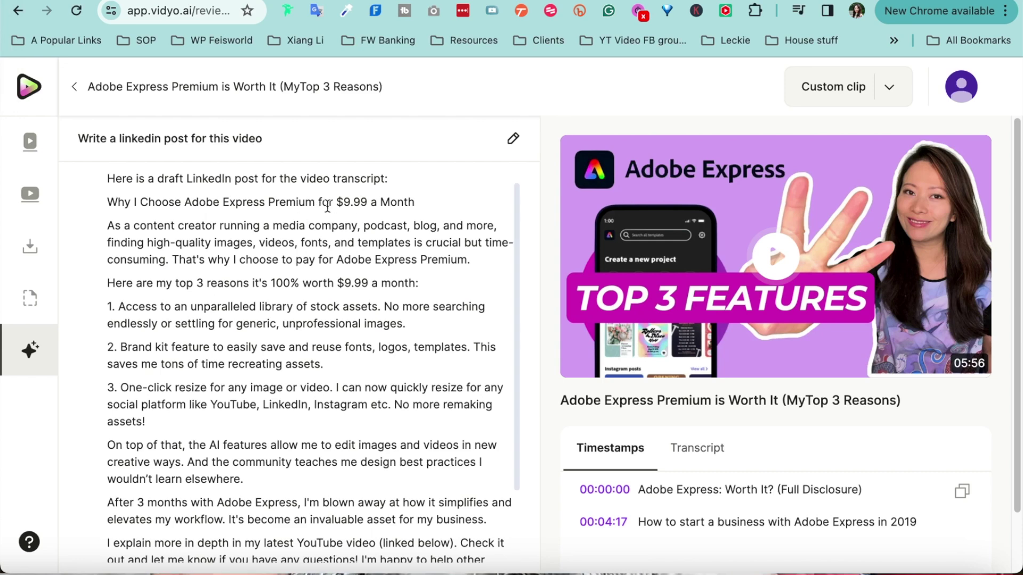
scroll(349, 392, down, 1)
scroll(352, 378, down, 3)
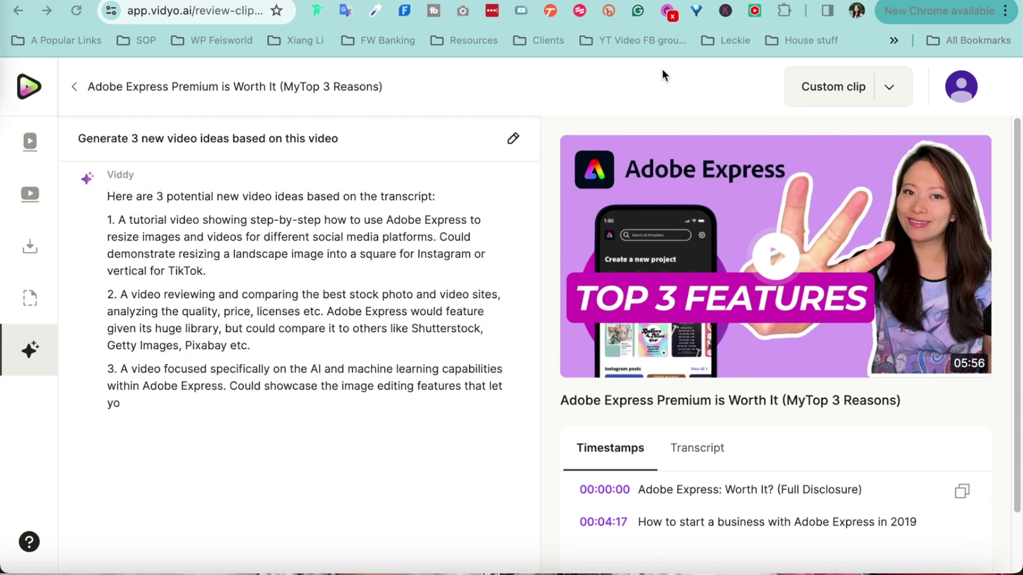
scroll(418, 426, down, 2)
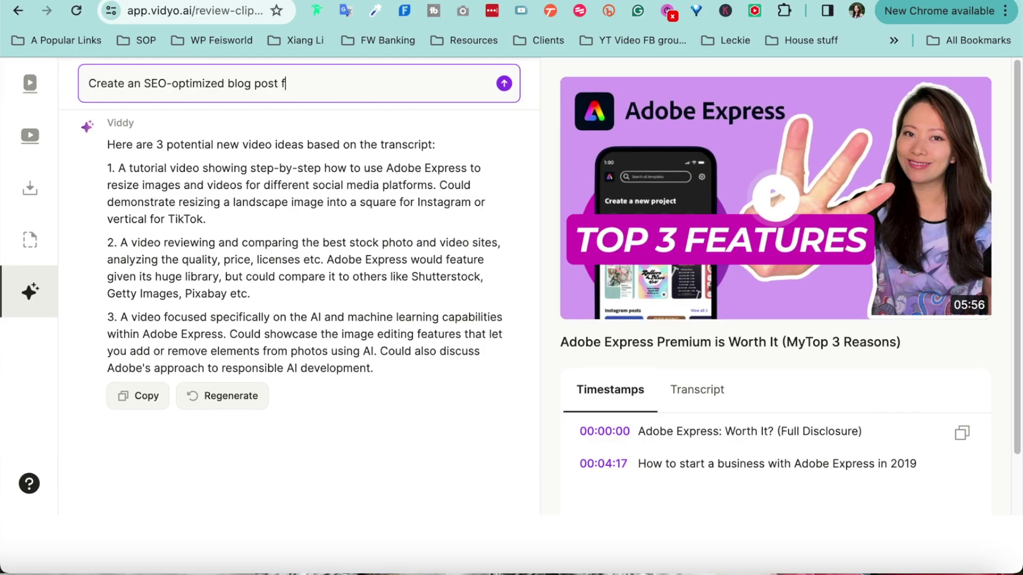
Step: Submit the prompt "Create an SEO-optimized blog post from this video" and browse the Vidyo AI review article on feisworld.com
text(rom this video)
key(Return)
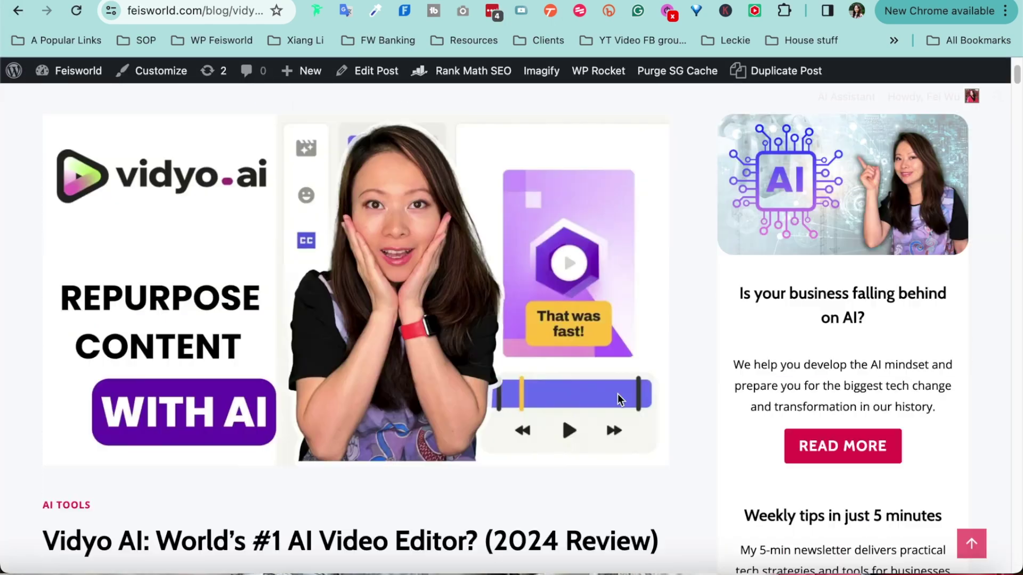
scroll(285, 240, down, 10)
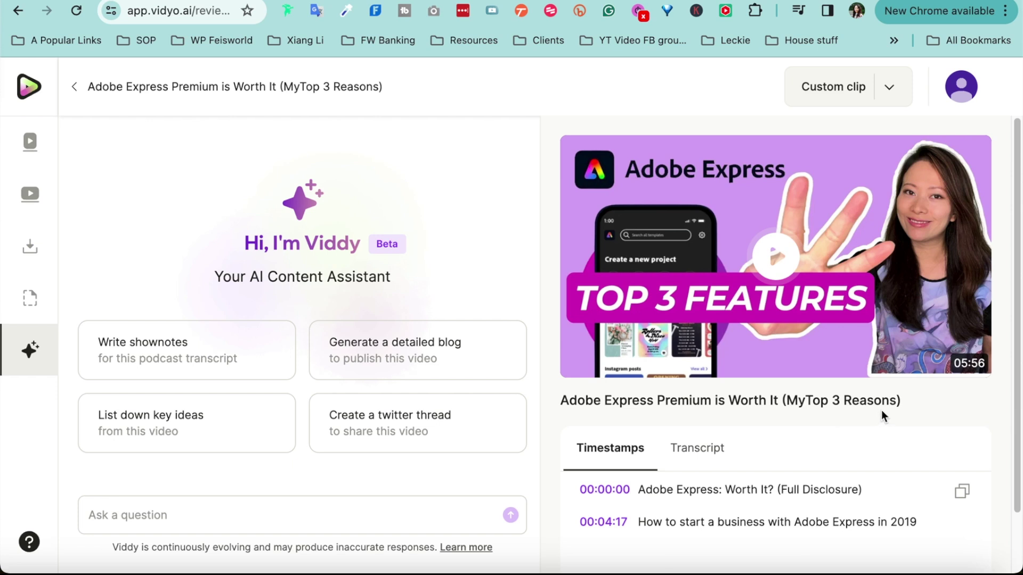
Step: Play the beginning of the Adobe Express Premium video and pause it
scroll(882, 410, down, 1)
scroll(853, 373, up, 1)
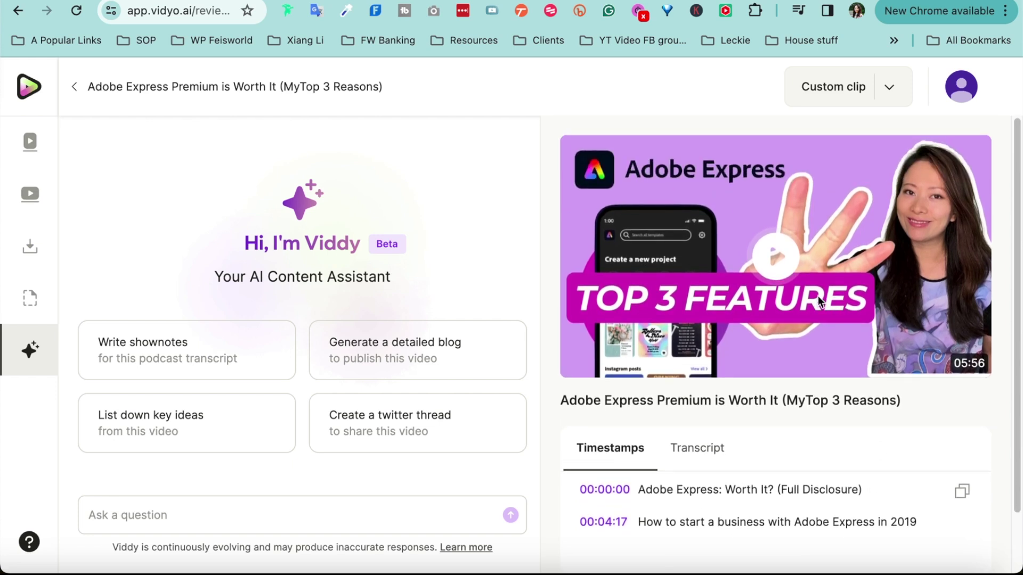
click(775, 257)
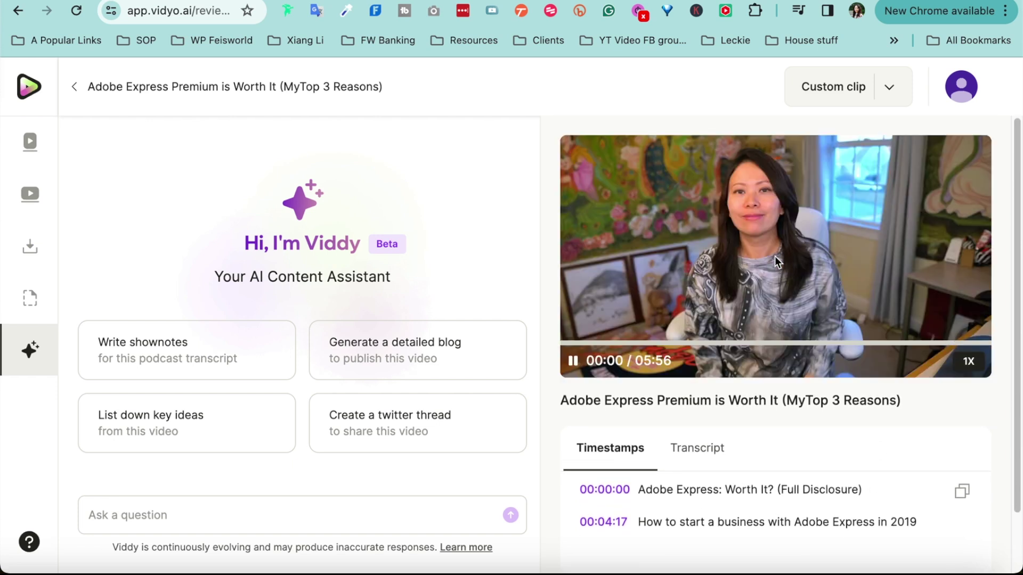
click(574, 361)
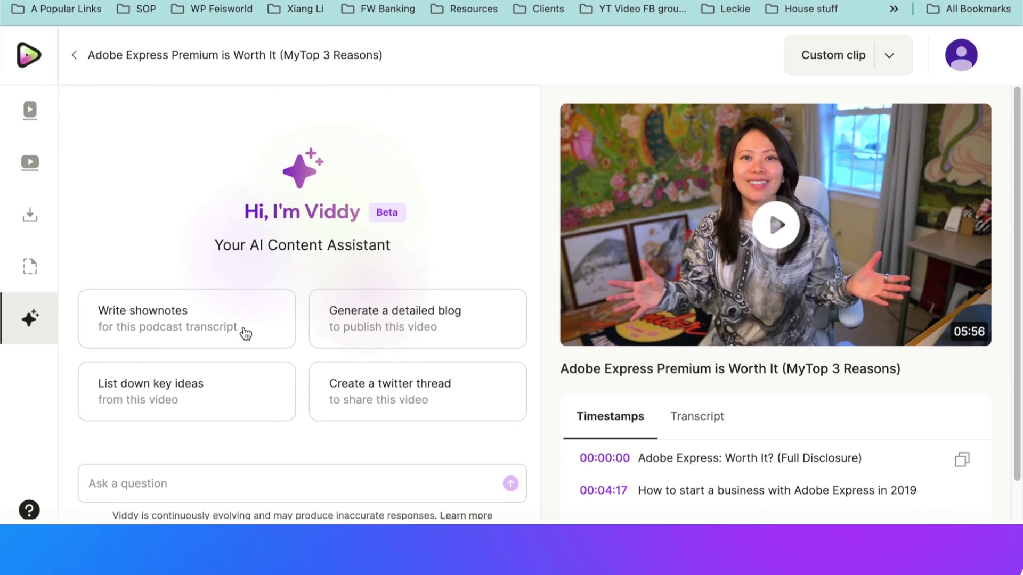
Step: Have Viddy write shownotes for this podcast transcript using its suggested prompt
click(182, 321)
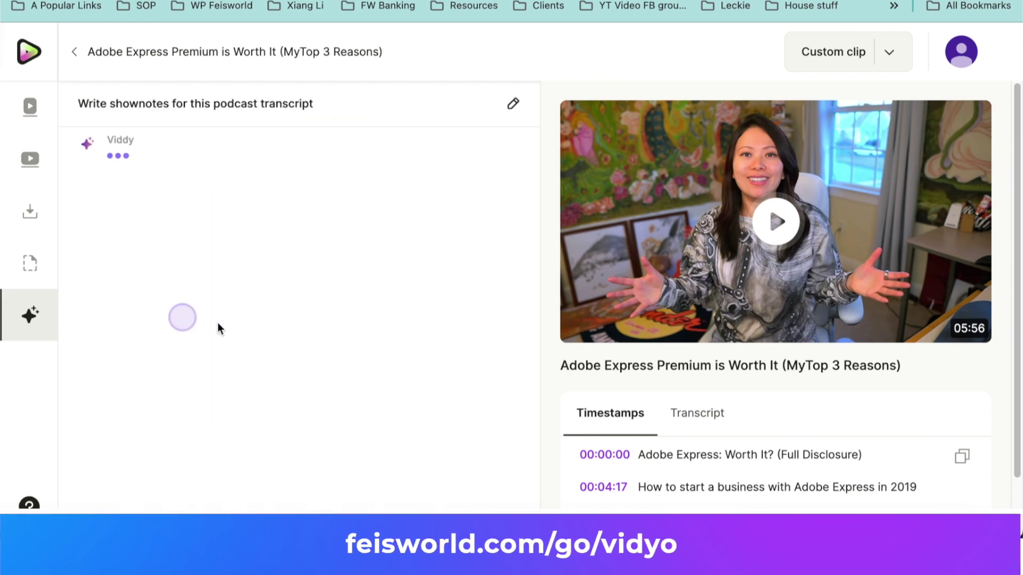
scroll(219, 328, down, 2)
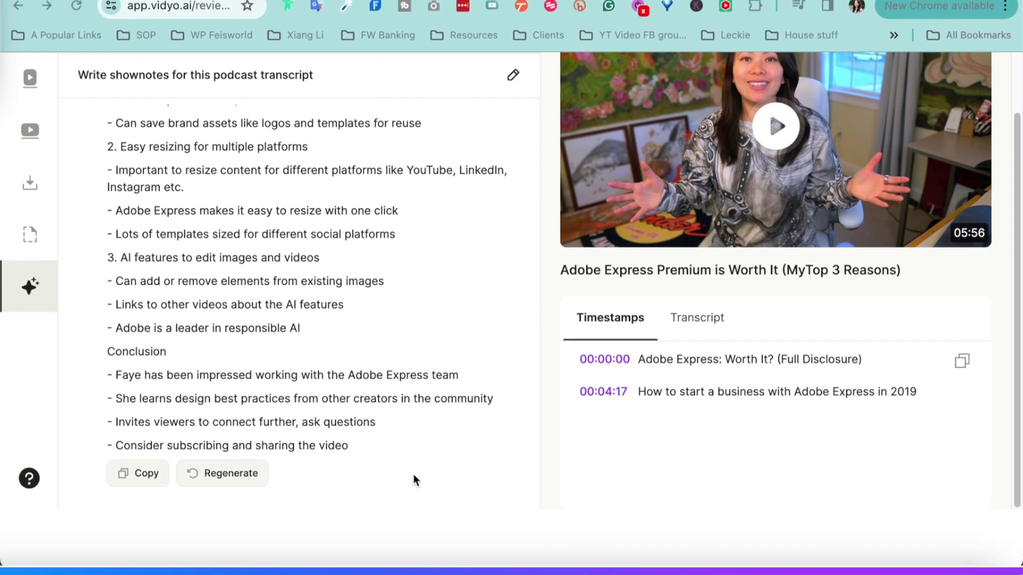
Step: Read the drafted shownotes from the introduction through the top three reasons to the conclusion
scroll(373, 395, up, 7)
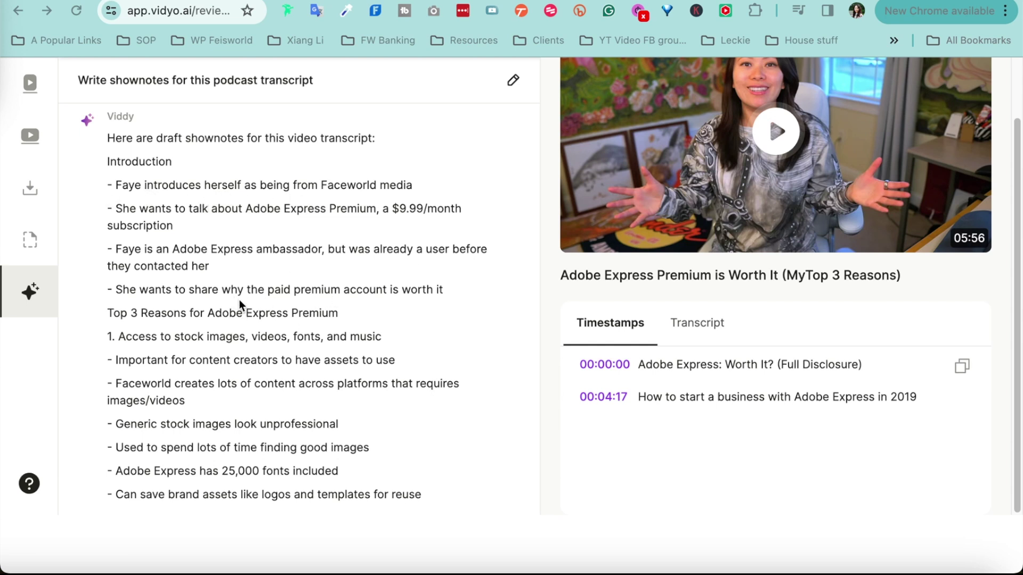
scroll(358, 261, down, 1)
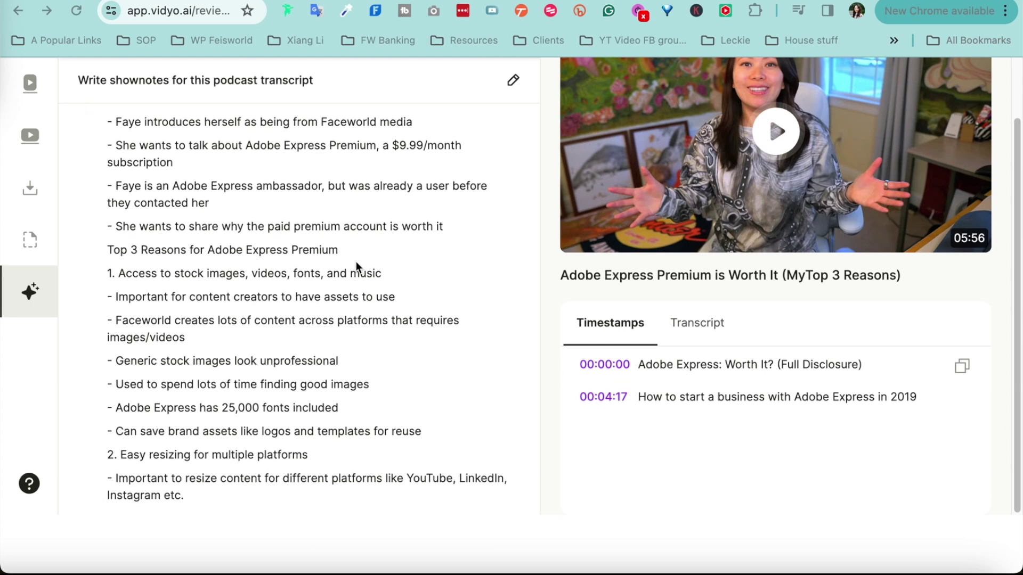
scroll(356, 263, down, 2)
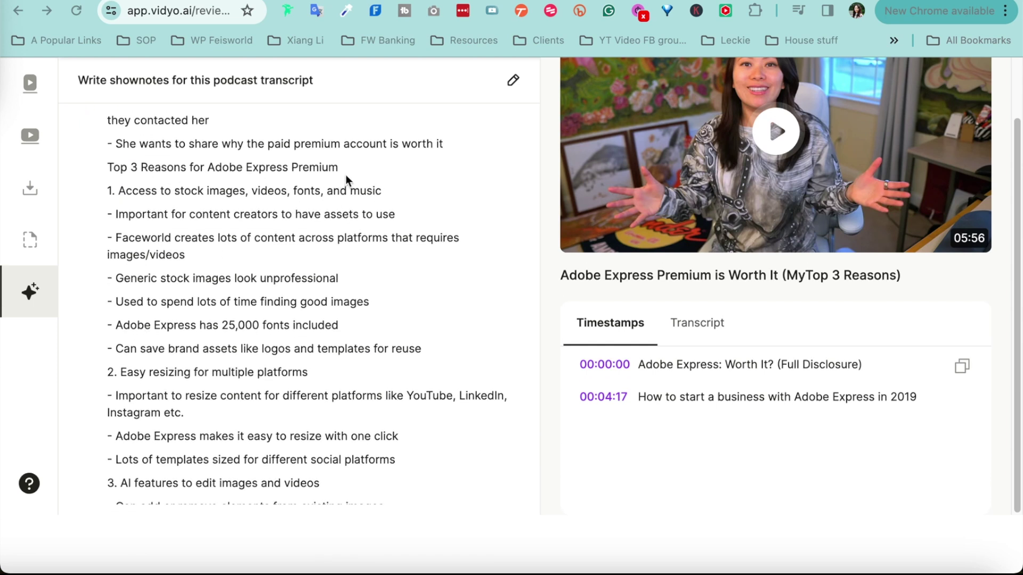
scroll(127, 219, down, 1)
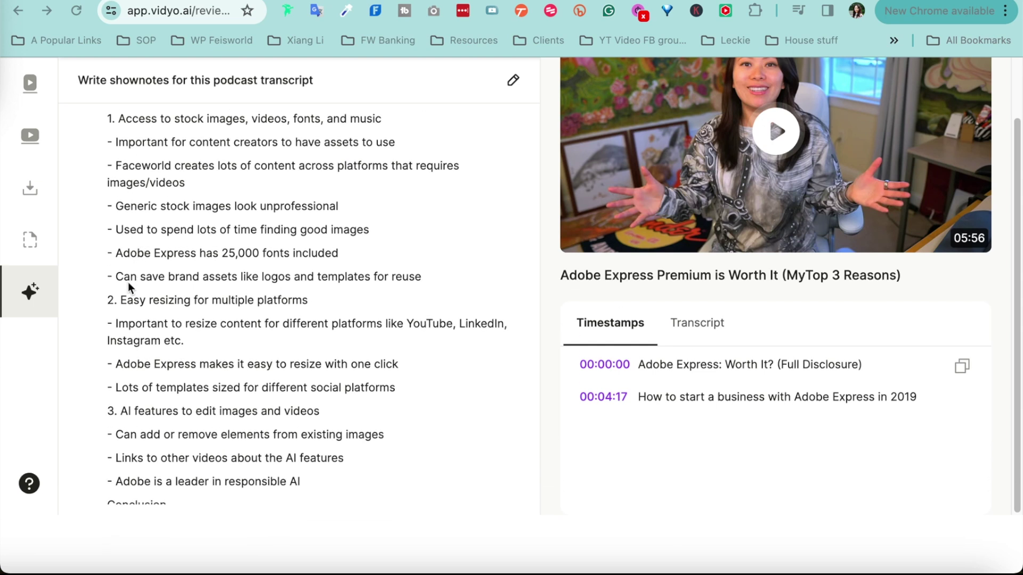
scroll(149, 127, up, 1)
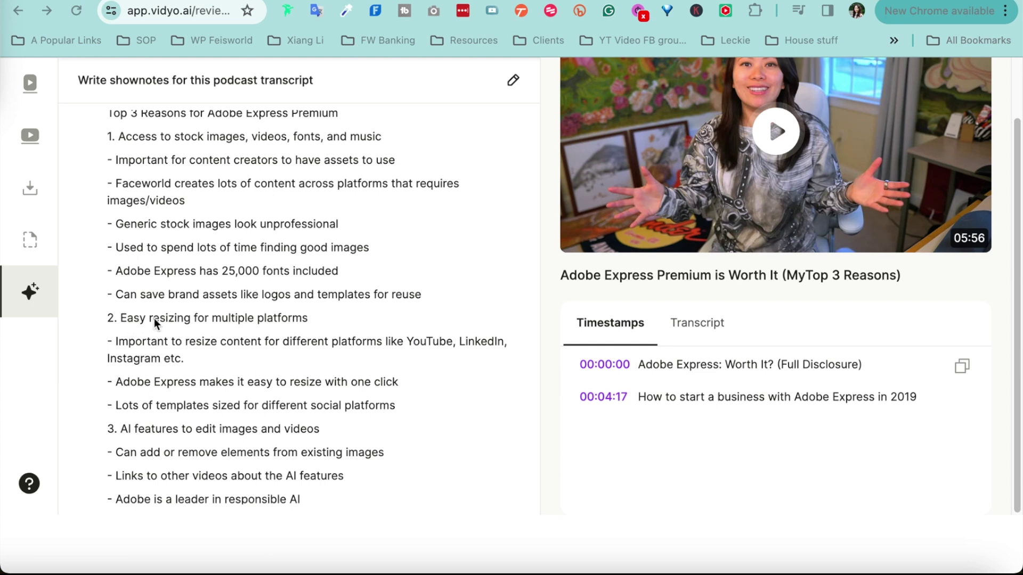
scroll(192, 318, down, 1)
scroll(254, 417, down, 3)
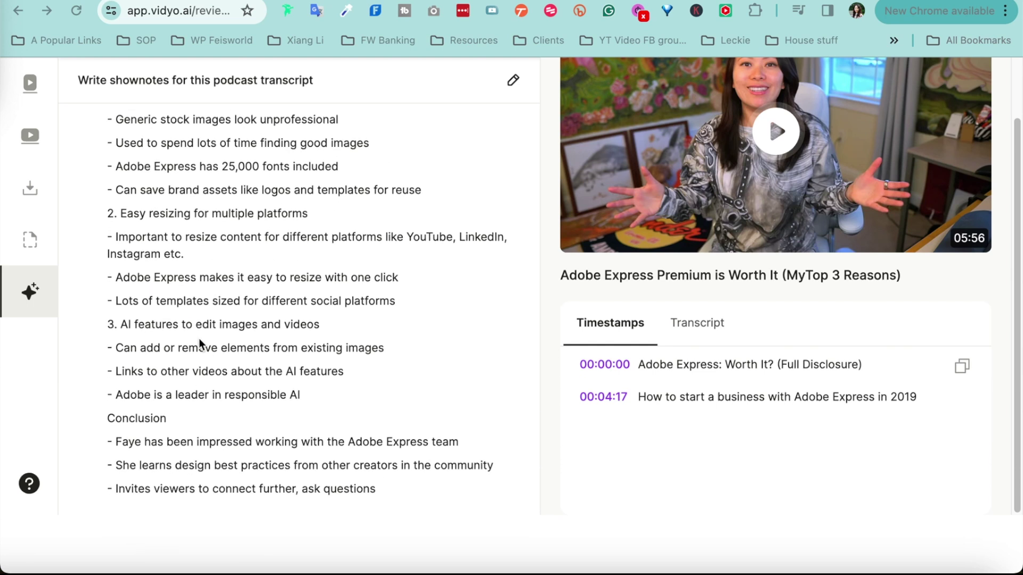
scroll(327, 342, down, 1)
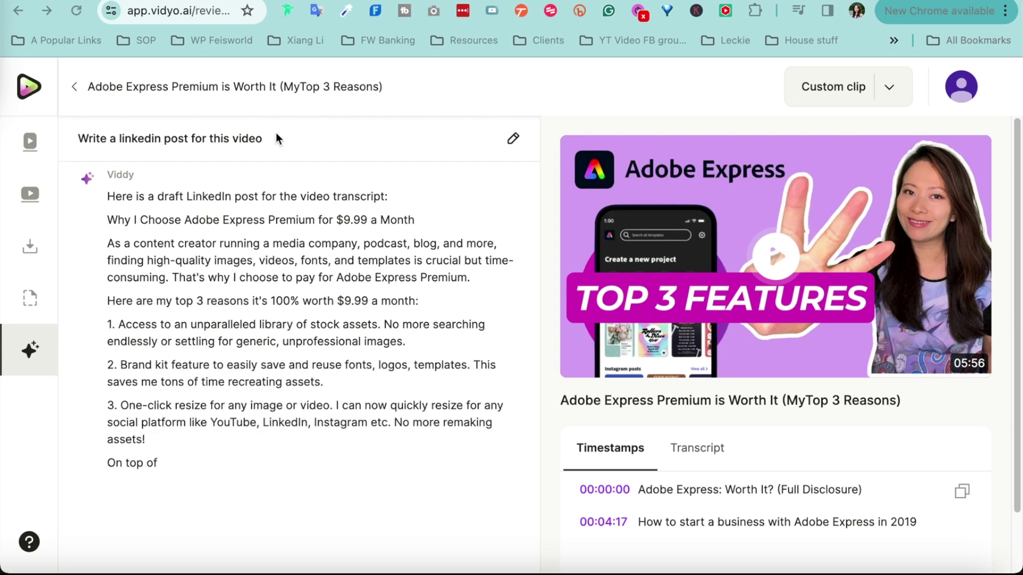
Step: Read the drafted LinkedIn post to its end and highlight the [YouTube Video Link] placeholder
scroll(480, 388, down, 3)
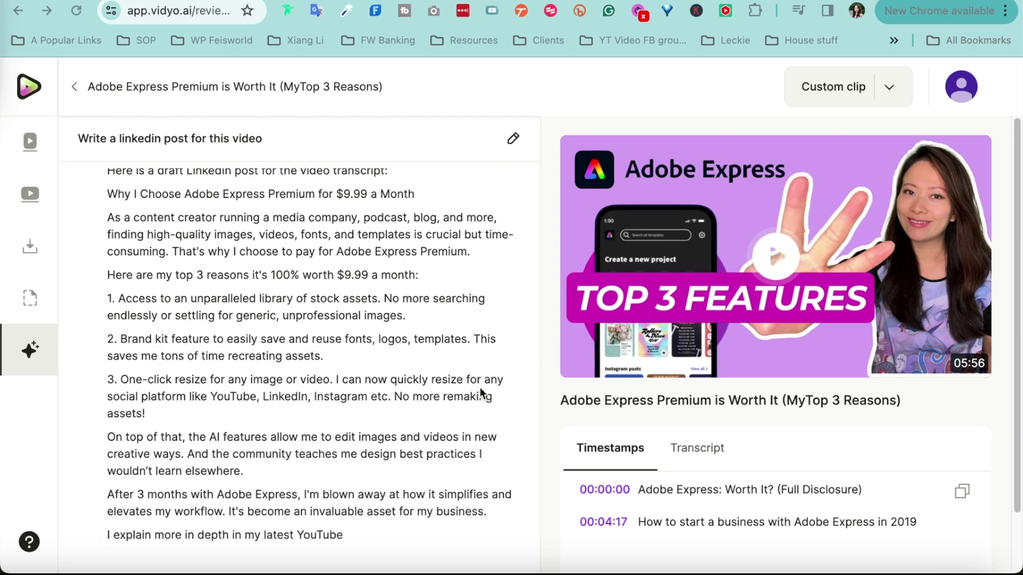
scroll(403, 181, up, 2)
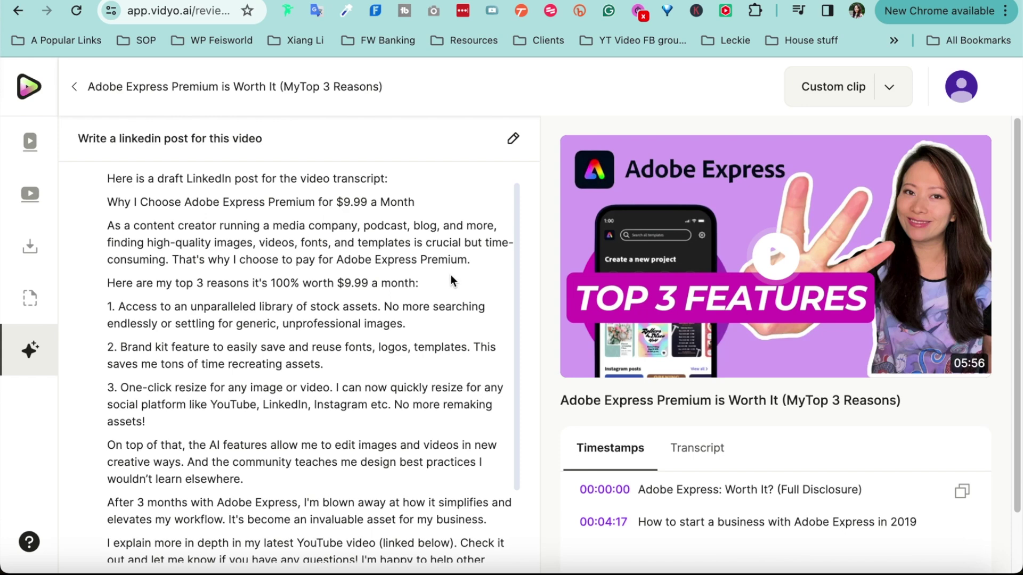
scroll(346, 389, down, 1)
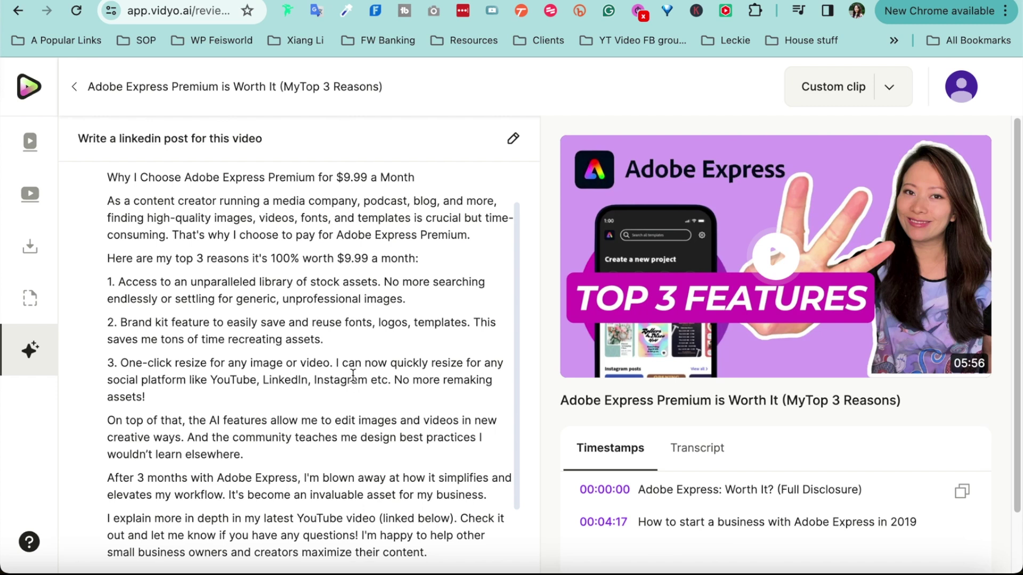
scroll(368, 392, down, 3)
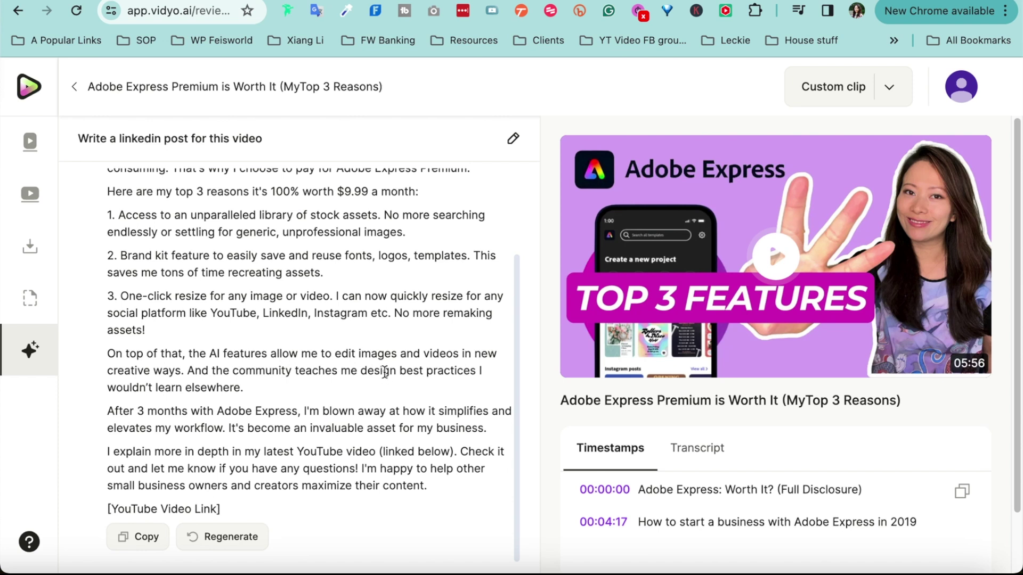
drag(218, 508, 107, 508)
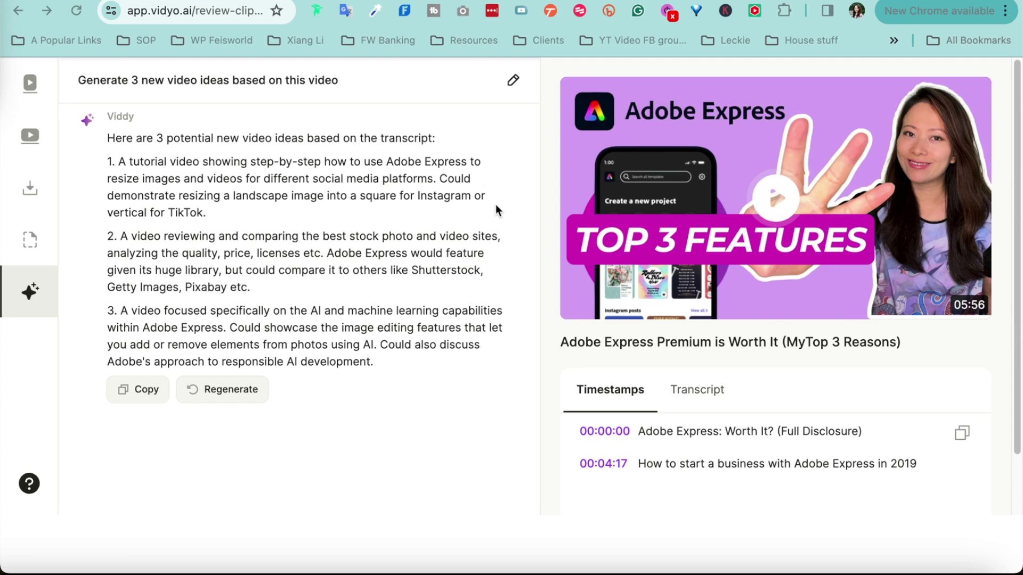
Step: Replace the video ideas prompt with "Create an SEO-optimized blog post from this video" and submit it
click(512, 80)
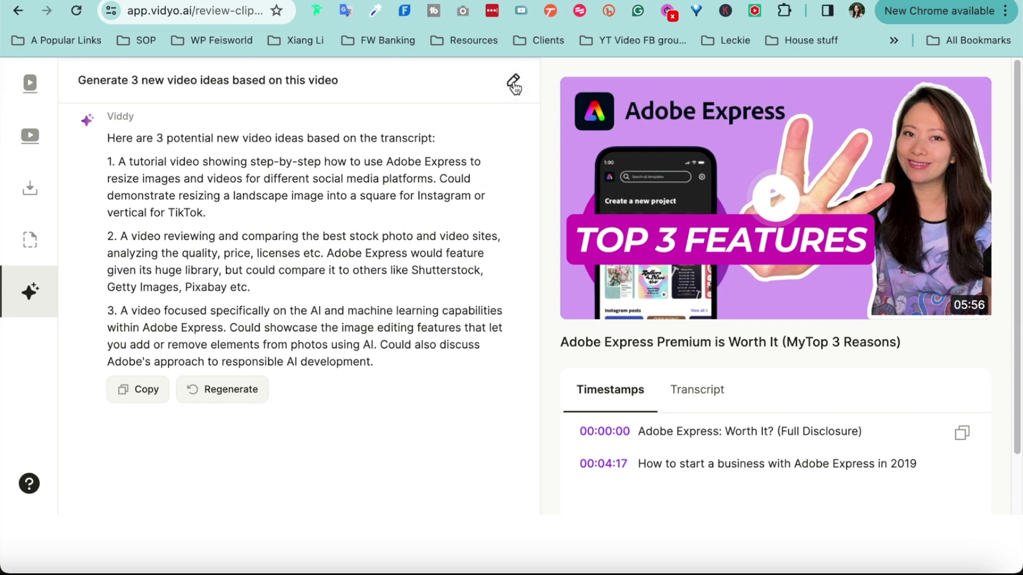
click(256, 89)
key(ctrl+a)
key(BackSpace)
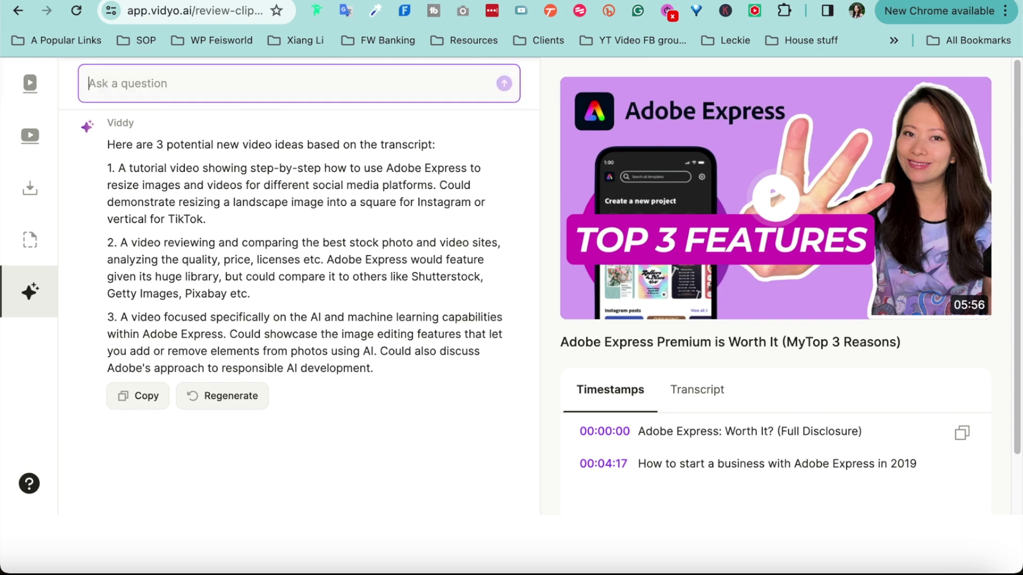
text(Create an SEO-optimized blog posts)
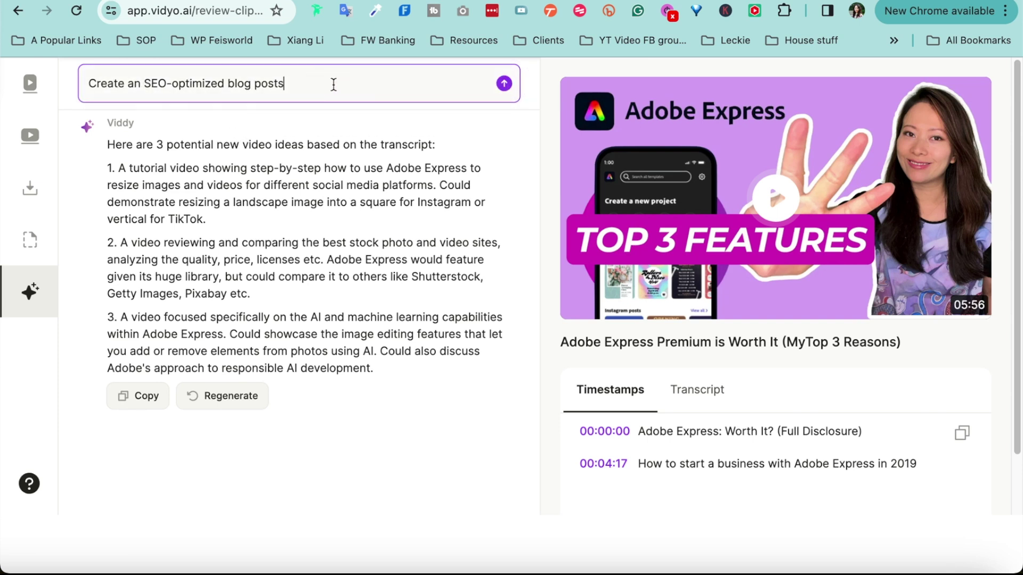
key(BackSpace)
text(from this video)
key(Return)
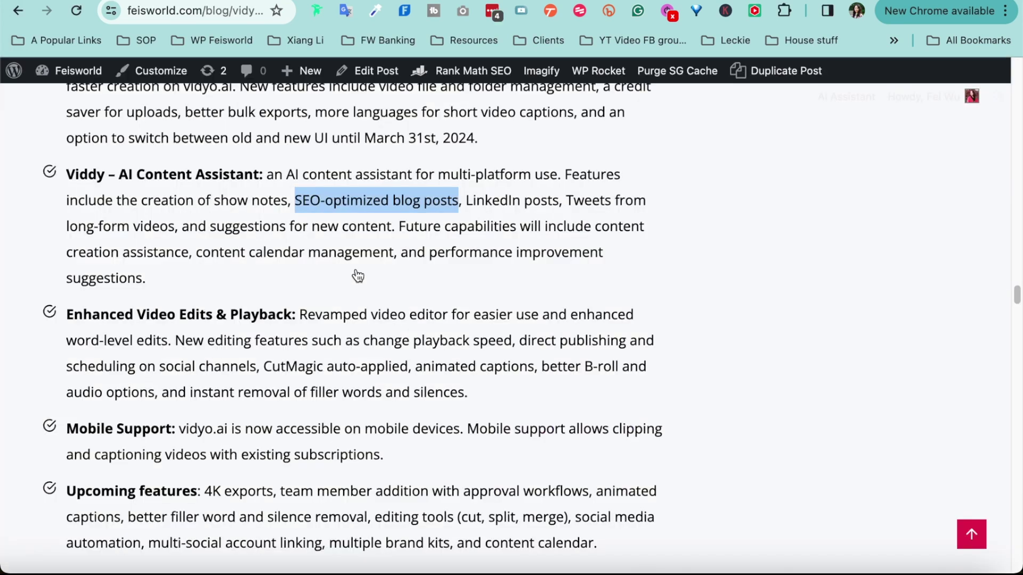
Step: Look through the Vidyo AI 2024 review on feisworld.com from its beginning and jump to the section "Vidyo 2.0: What's New?"
scroll(613, 325, up, 20)
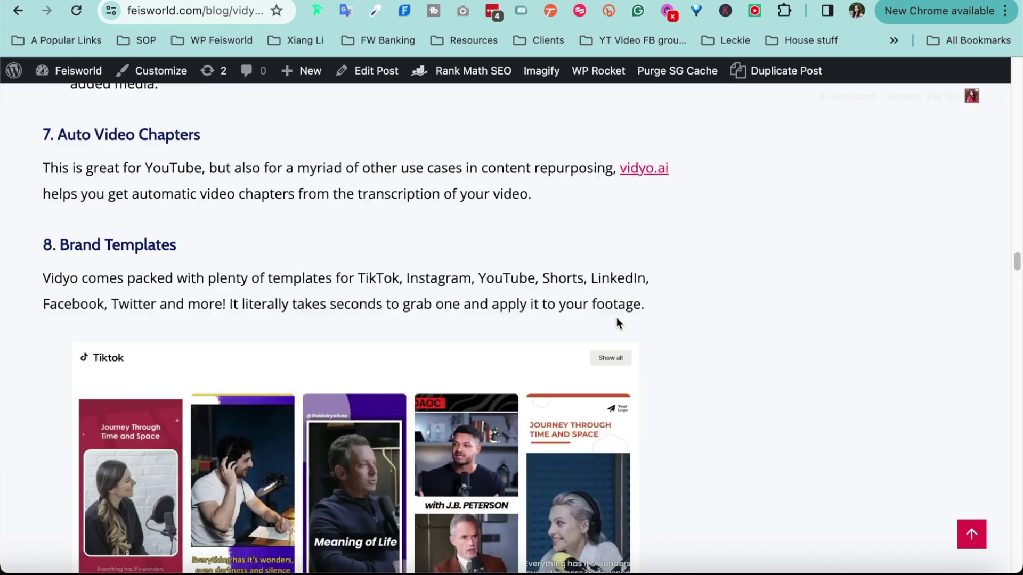
scroll(616, 314, up, 20)
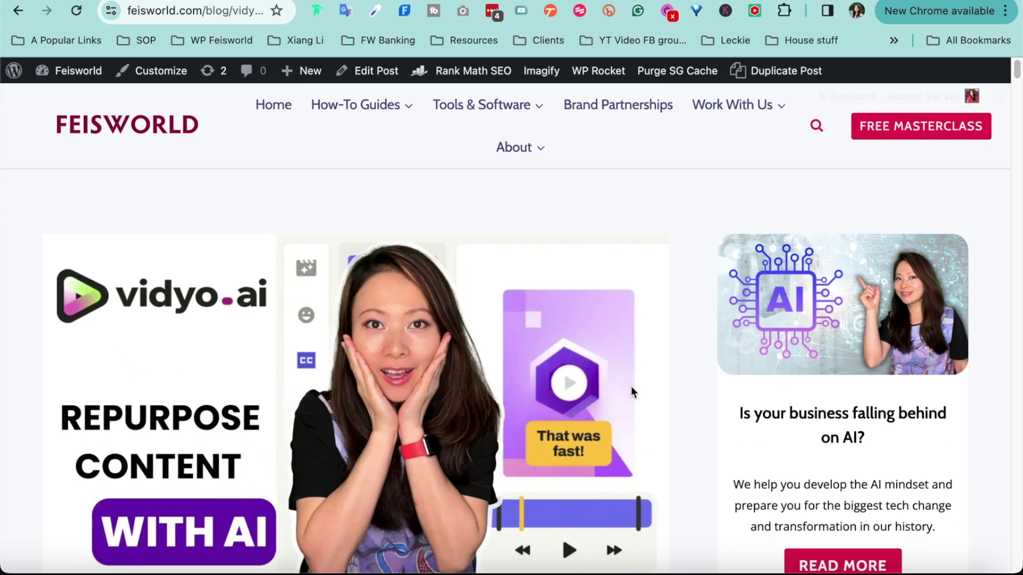
scroll(619, 397, down, 3)
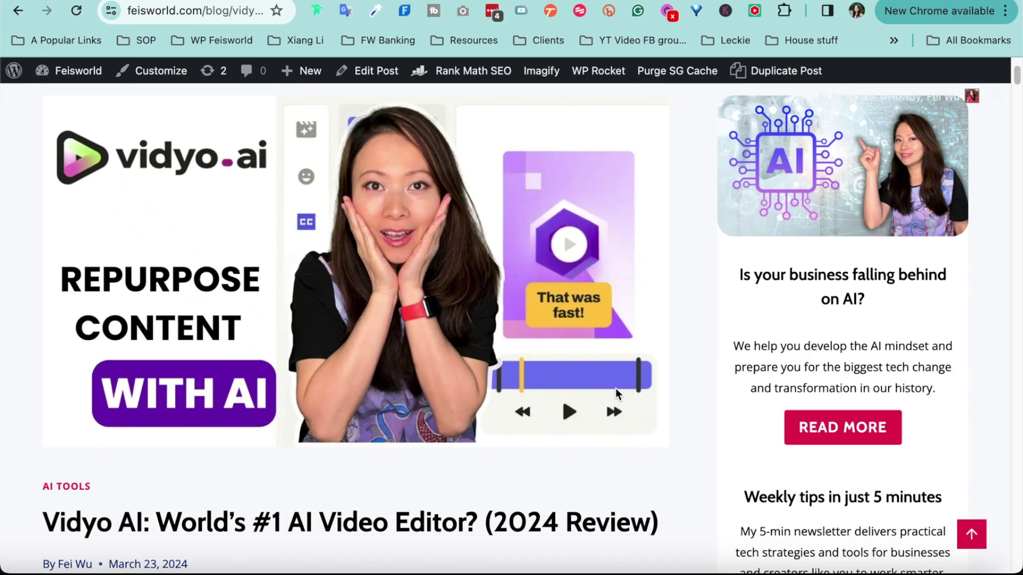
scroll(615, 385, down, 9)
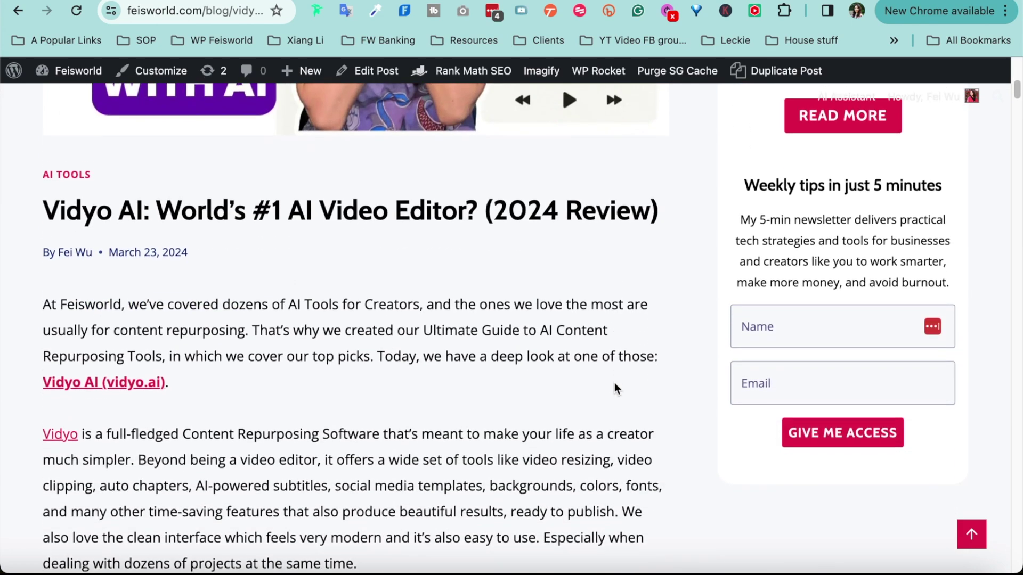
scroll(480, 320, down, 3)
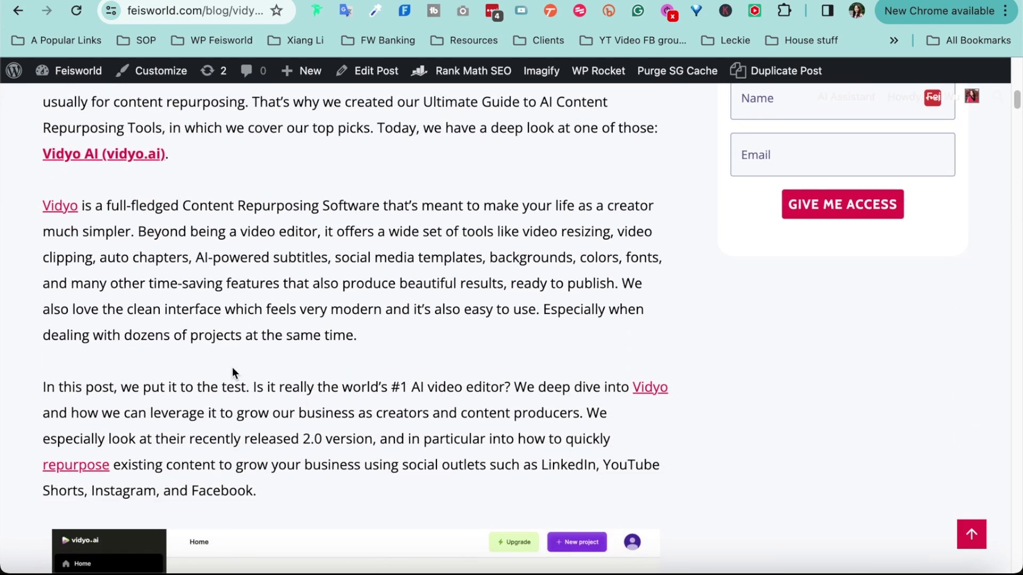
scroll(250, 346, down, 2)
scroll(265, 330, down, 12)
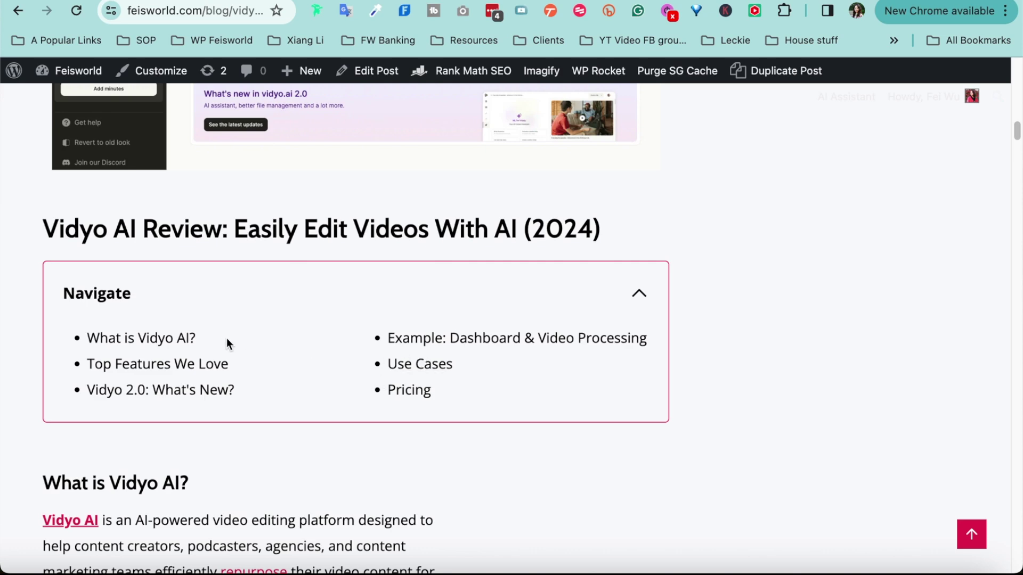
click(154, 390)
scroll(552, 395, up, 1)
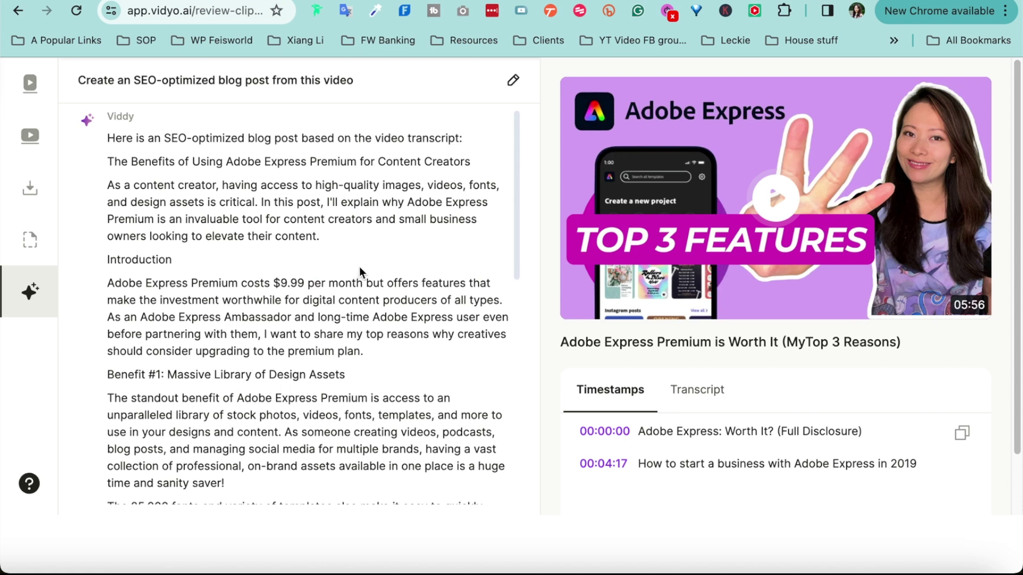
Step: Read the generated SEO-optimized blog post through to its conclusion, highlighting parts of the Introduction and Benefit headings
scroll(354, 395, down, 1)
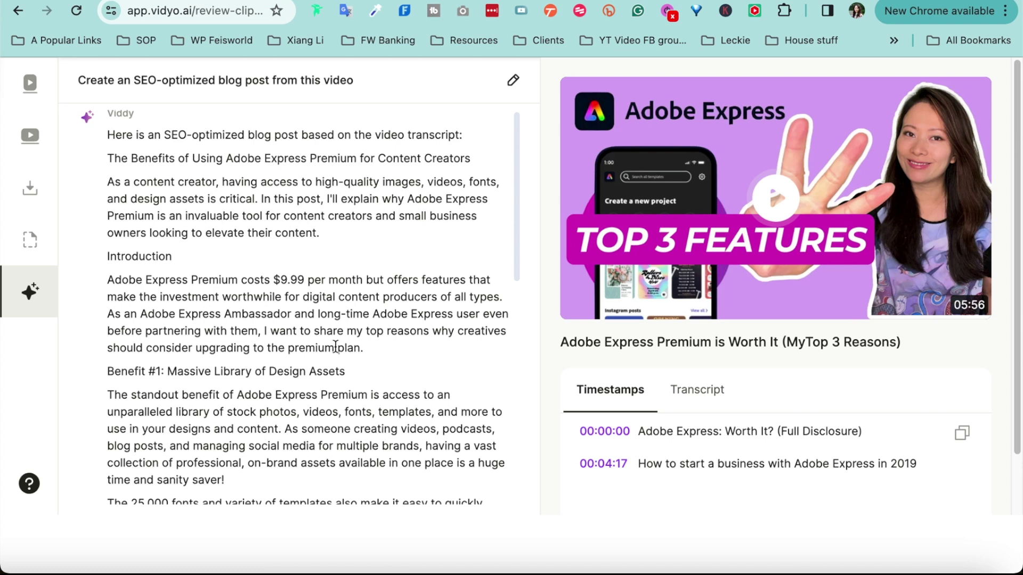
drag(190, 371, 340, 371)
click(160, 247)
drag(170, 256, 132, 251)
click(174, 367)
scroll(203, 373, down, 3)
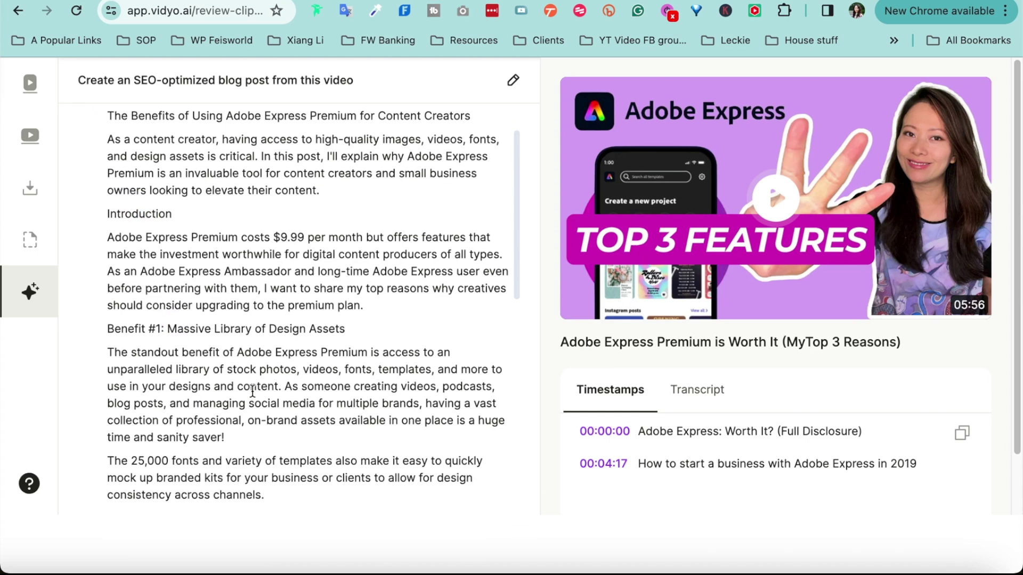
scroll(228, 305, up, 3)
scroll(197, 348, down, 3)
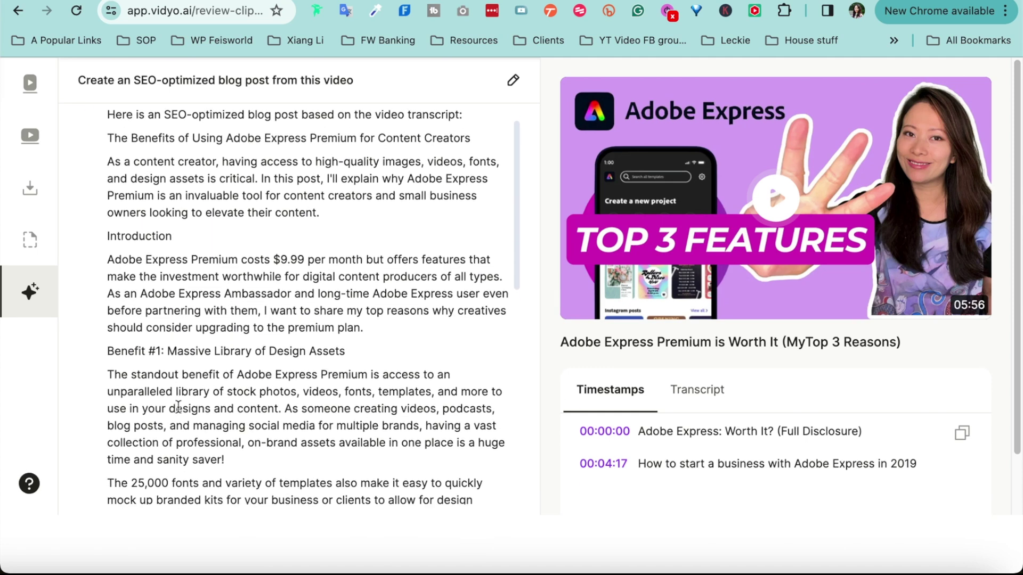
scroll(195, 343, down, 3)
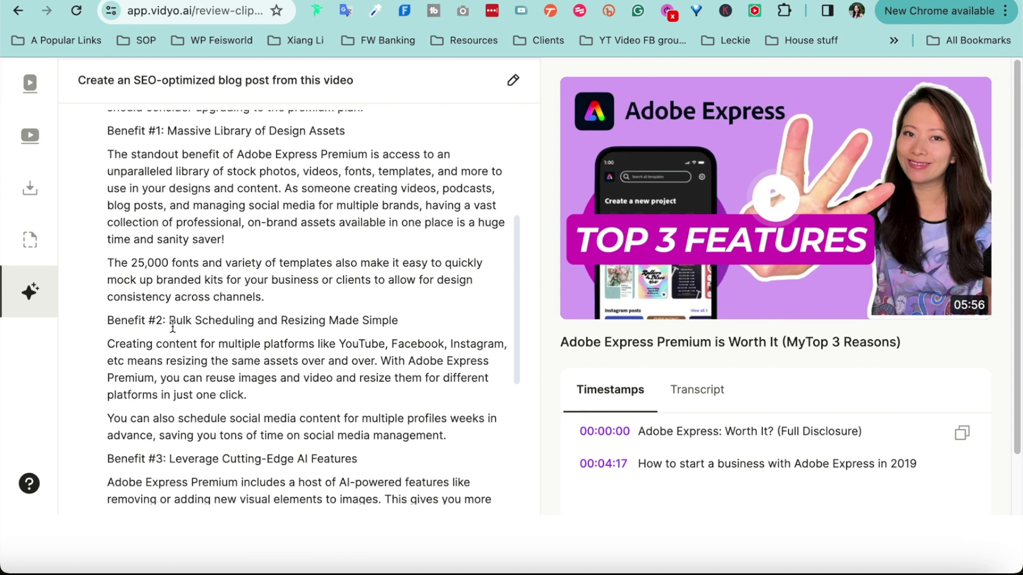
drag(167, 321, 215, 326)
scroll(218, 347, down, 3)
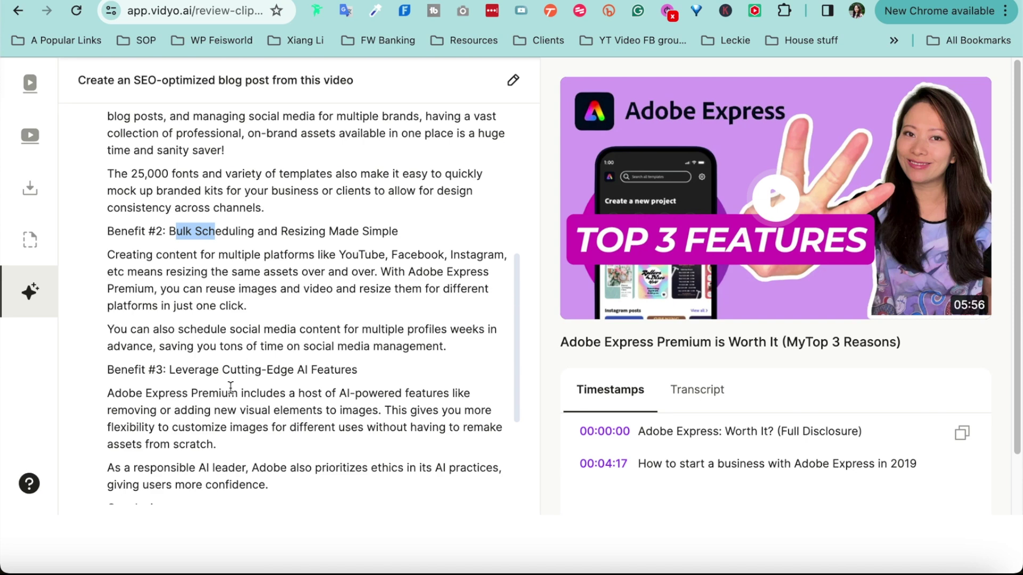
scroll(230, 387, down, 5)
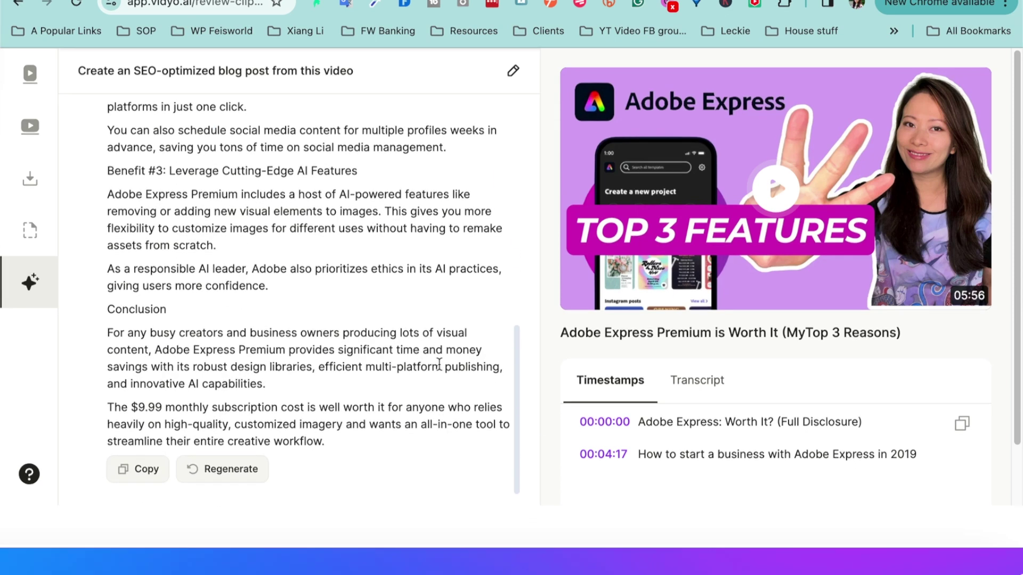